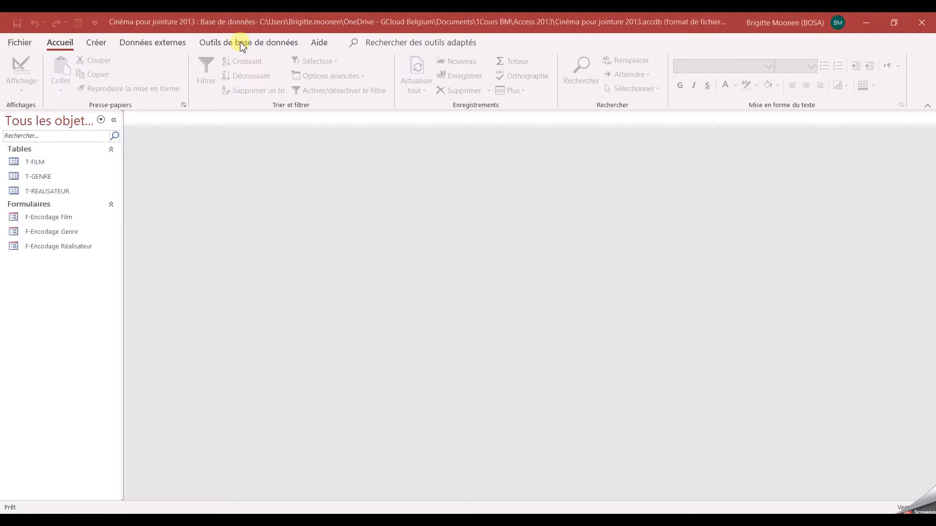
- Examine the join type of the relationship between T-REALISATEUR and T-FILM in the database relationships, and close the relationships view
left_click(243, 43)
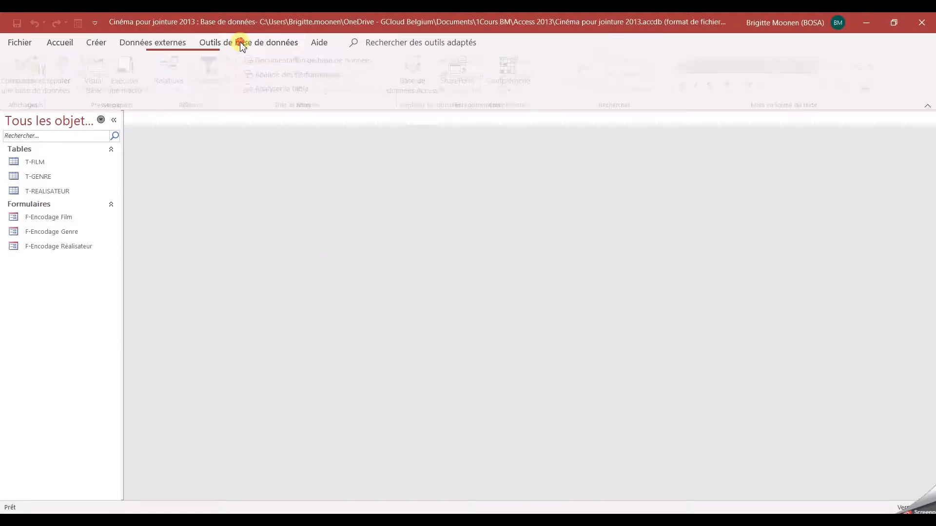
left_click(181, 68)
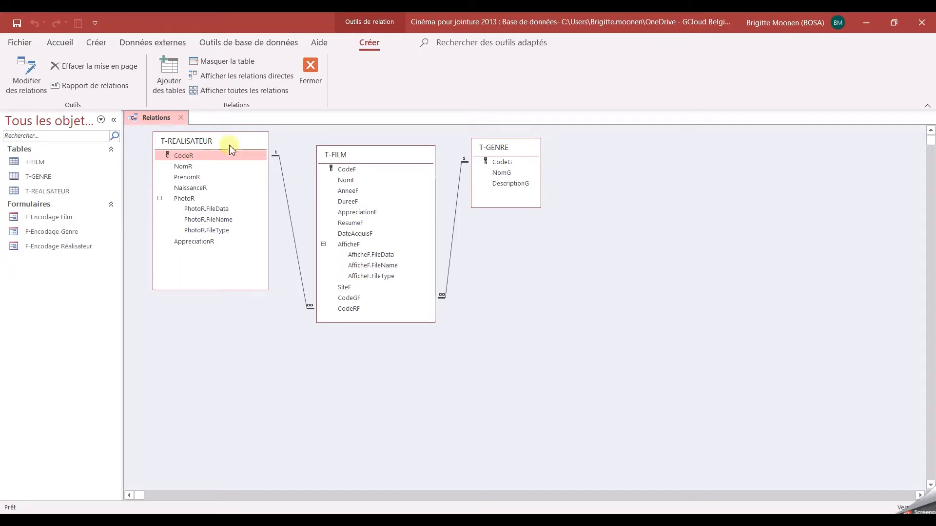
double_click(287, 200)
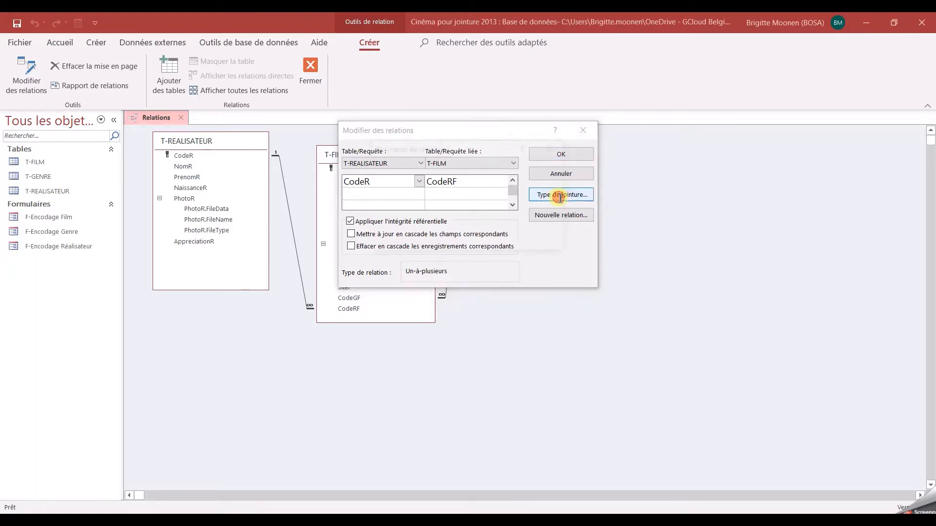
left_click(560, 197)
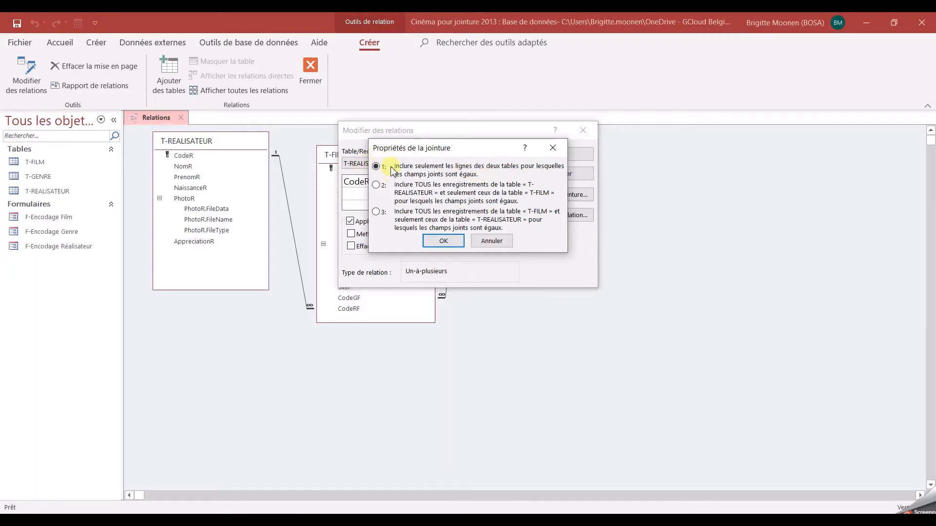
left_click(437, 243)
left_click(578, 165)
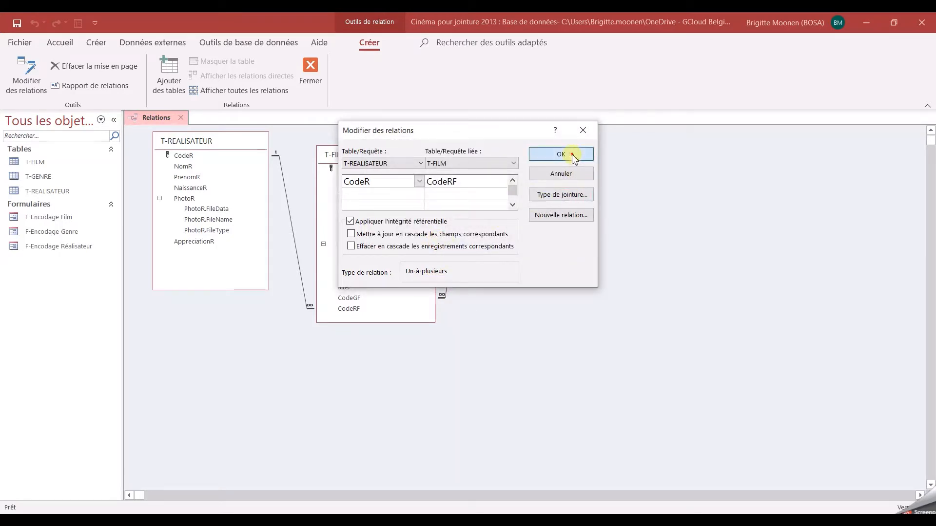
left_click(320, 90)
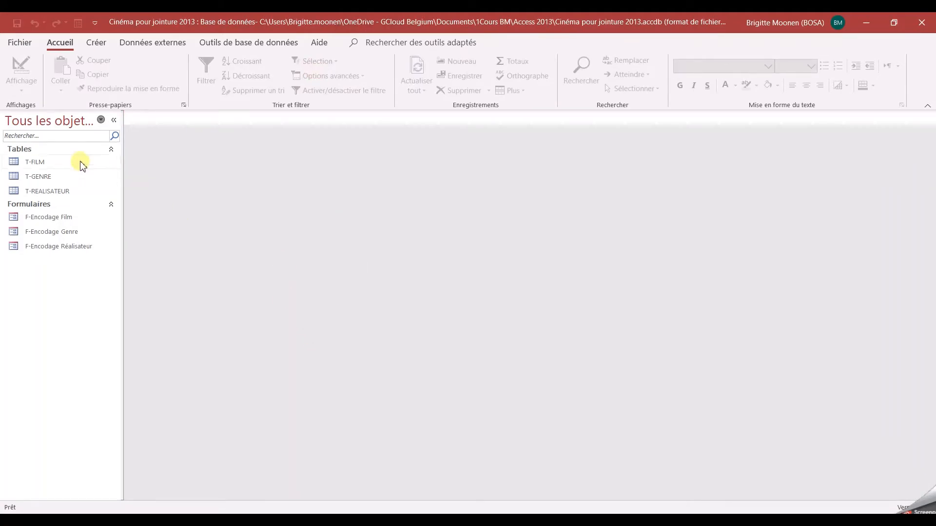
- Browse the film titles and the record count in the T-FILM table, and close the table
double_click(39, 161)
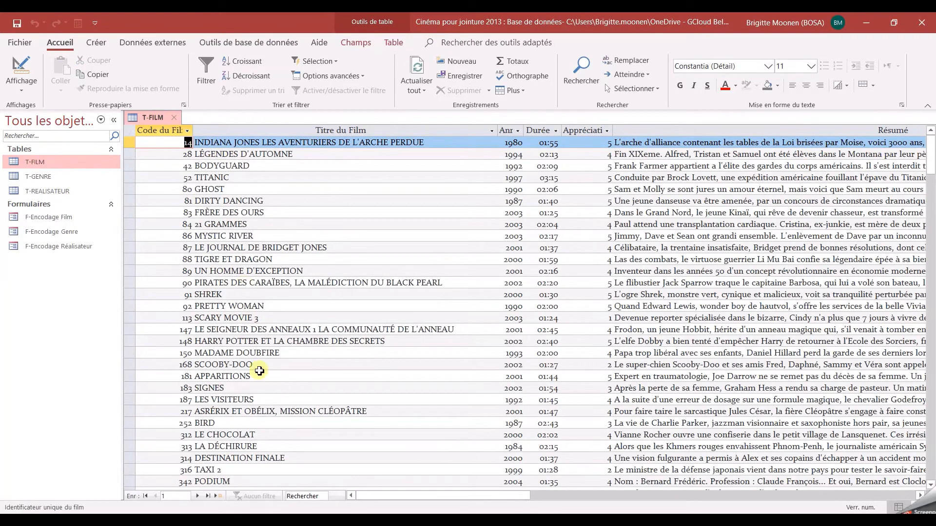
scroll(255, 440, "down", 3)
scroll(255, 440, "down", 15)
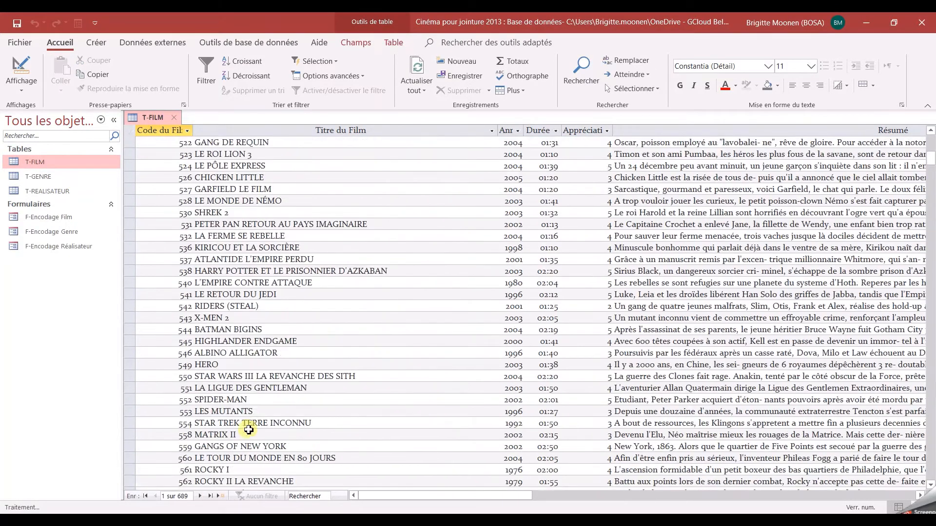
left_click(172, 498)
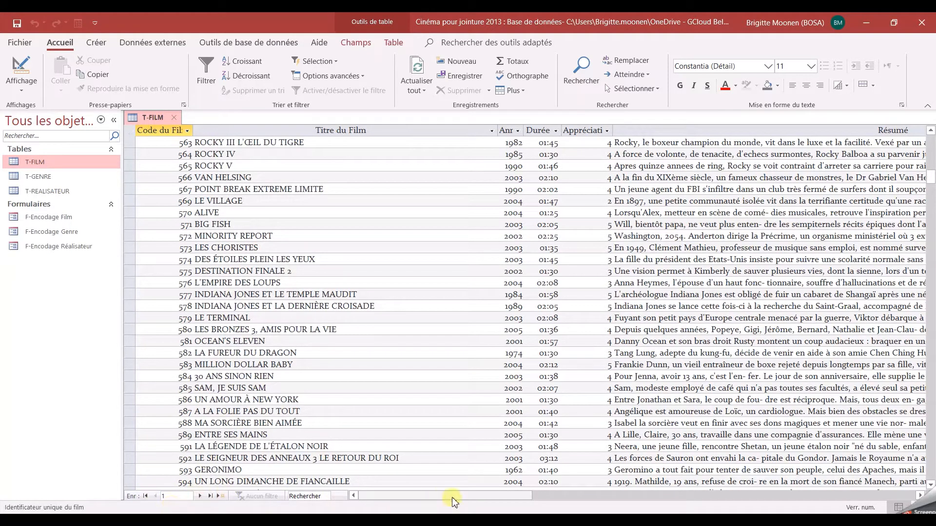
left_click(232, 189)
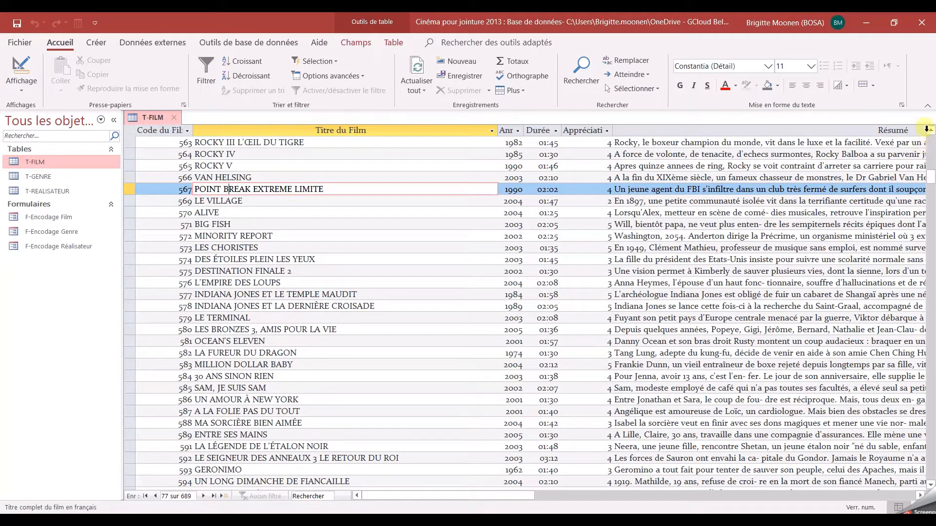
left_click(175, 118)
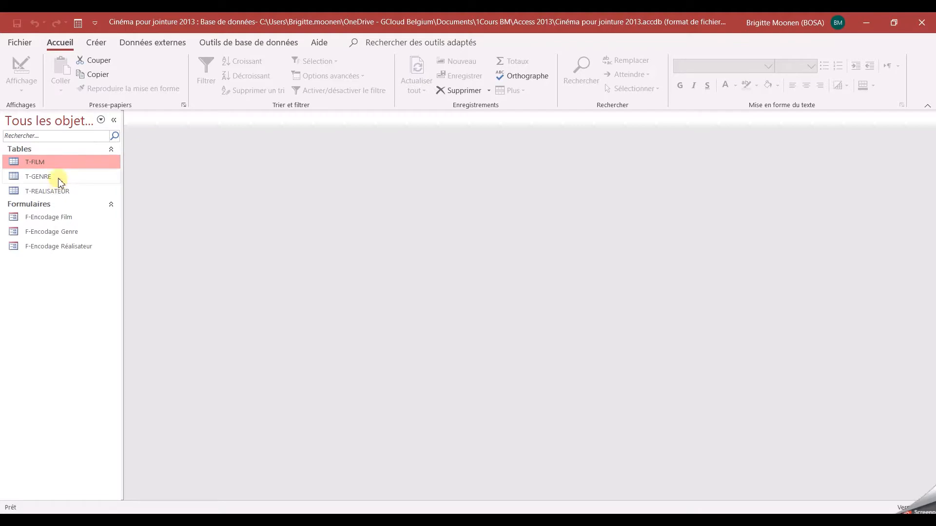
- Examine the genre and director code columns in the T-FILM table, and the director records in the T-REALISATEUR table, closing each table
double_click(61, 164)
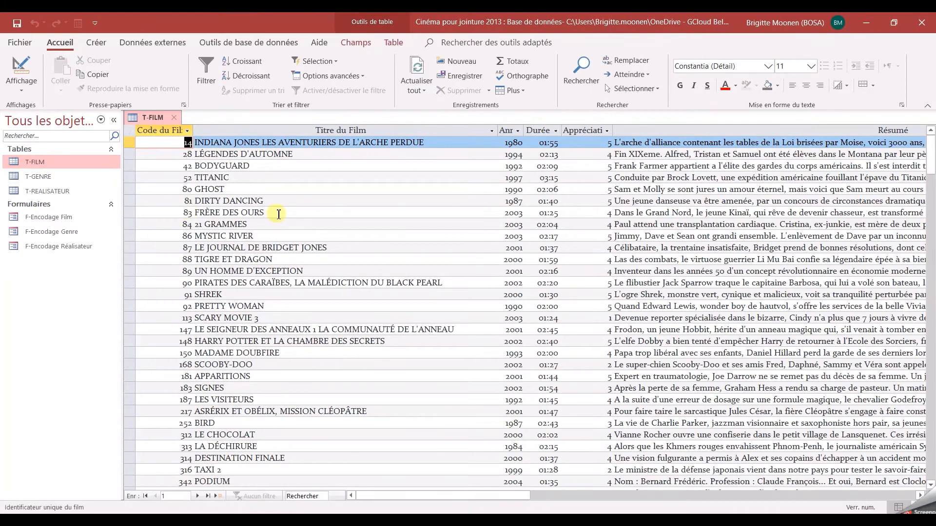
scroll(331, 258, "down", 1)
scroll(331, 258, "down", 20)
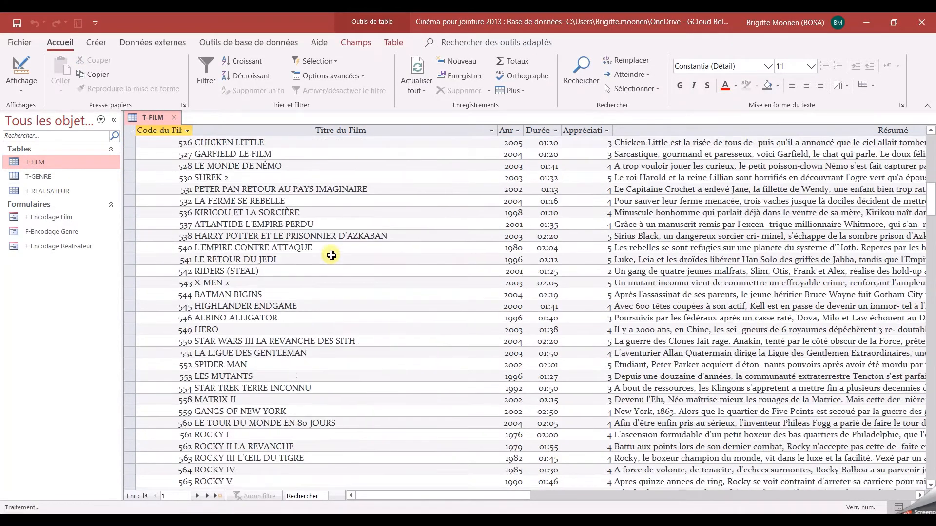
scroll(415, 303, "down", 3)
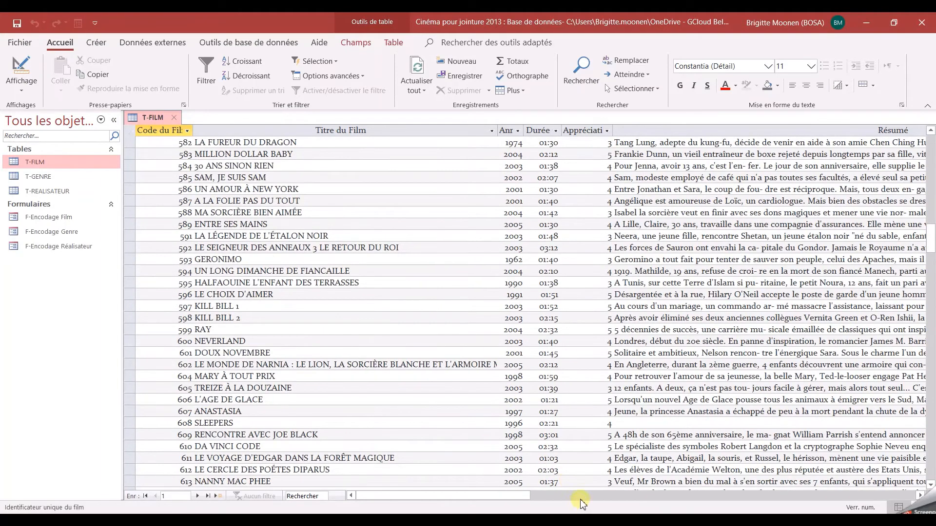
left_click_drag(468, 501, 689, 484)
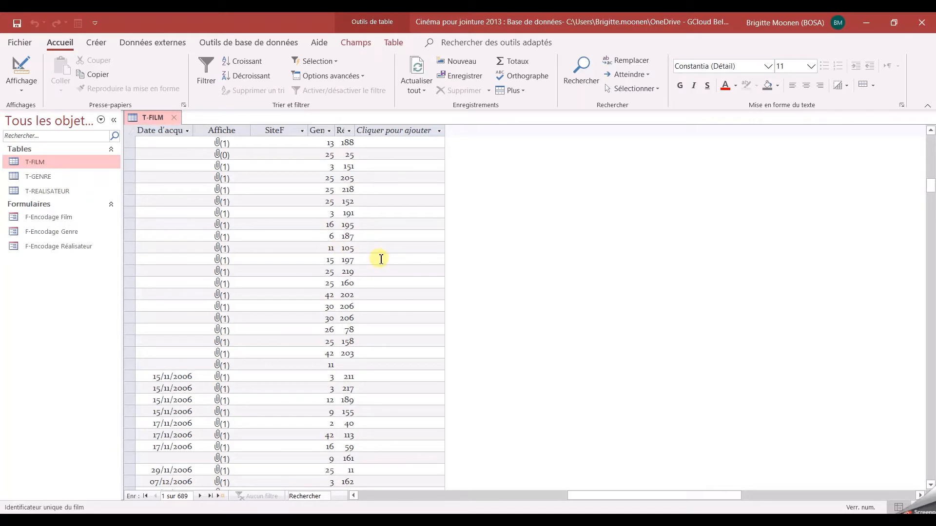
left_click(178, 118)
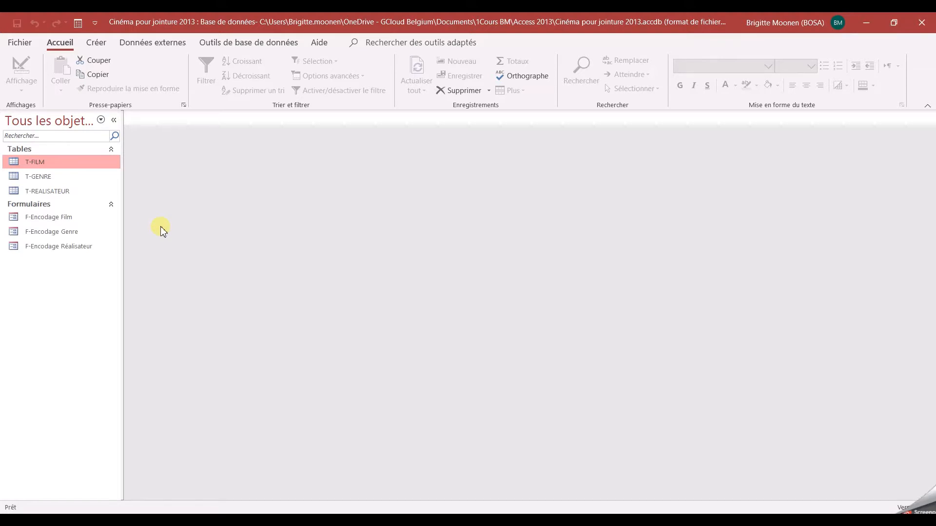
double_click(85, 193)
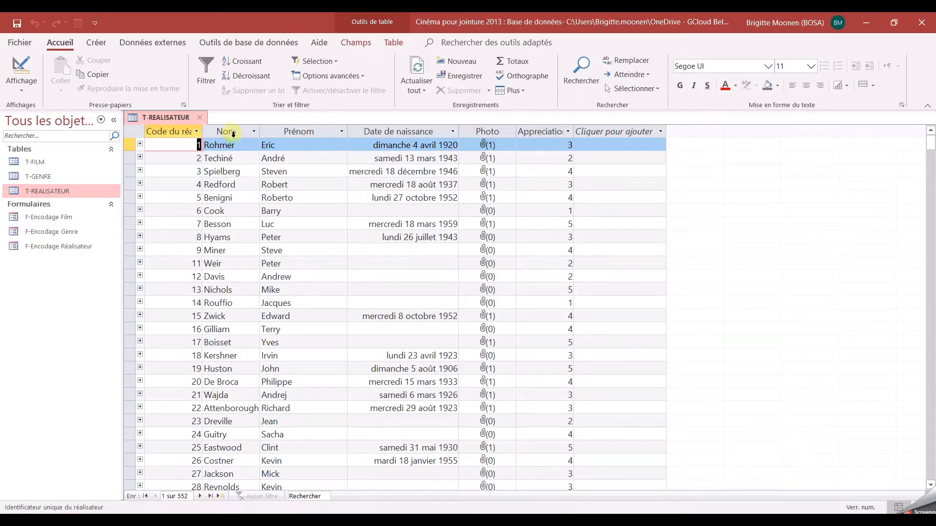
left_click(201, 118)
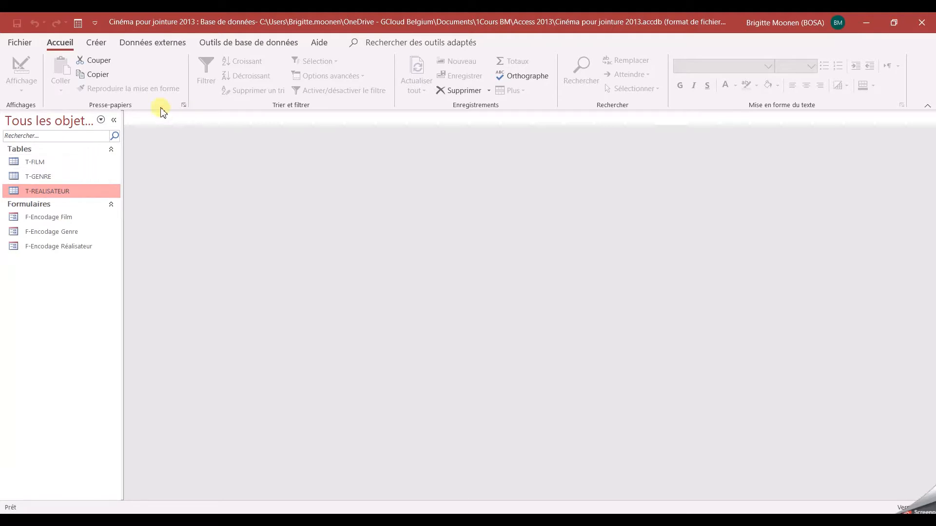
- Create a query in design view with the T-FILM and T-REALISATEUR tables, and enlarge both field lists to show all their fields
left_click(96, 43)
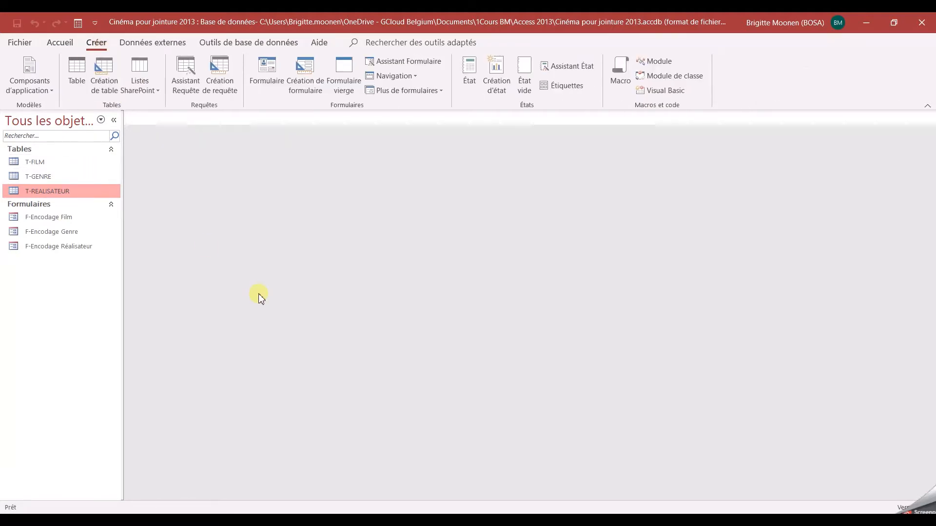
left_click(231, 72)
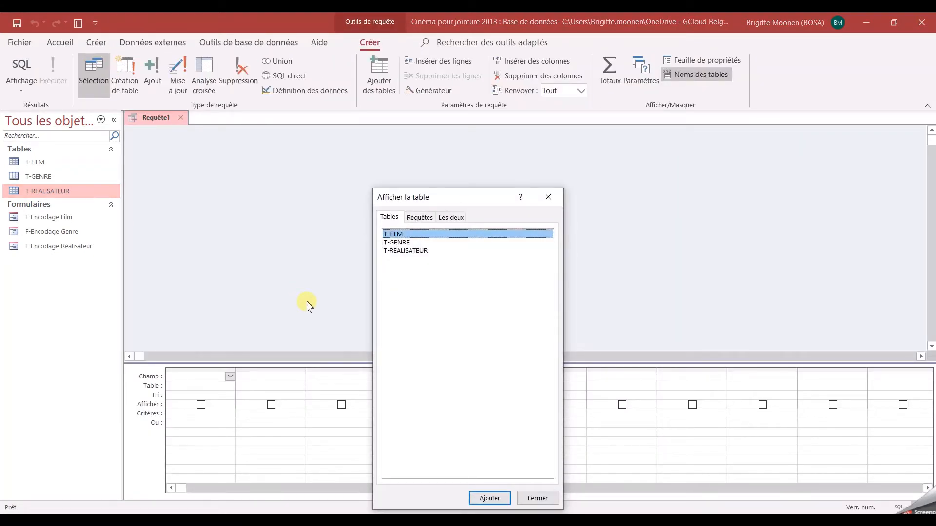
double_click(416, 235)
double_click(412, 251)
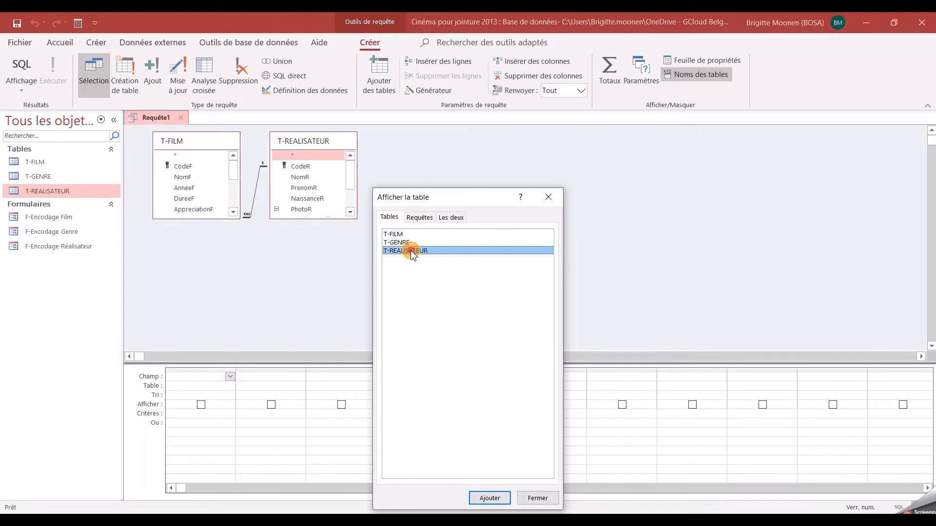
left_click(545, 197)
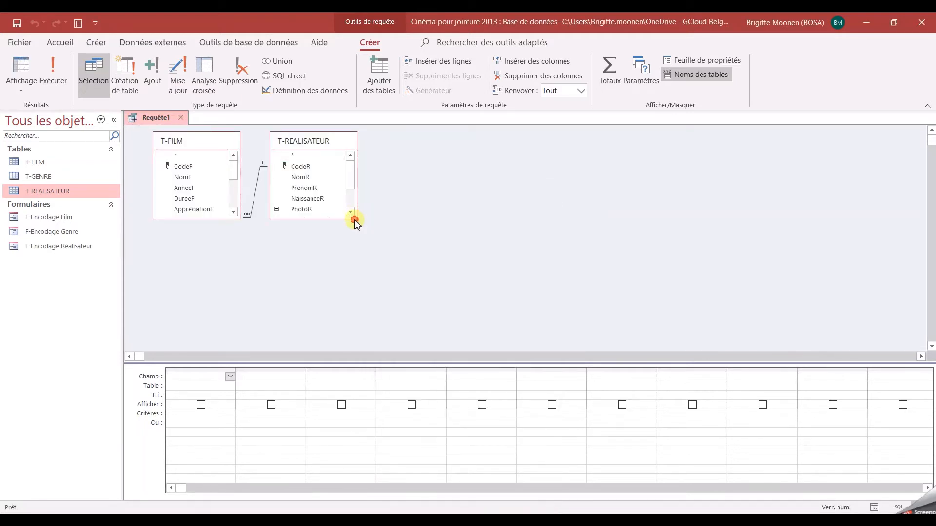
left_click_drag(355, 217, 418, 297)
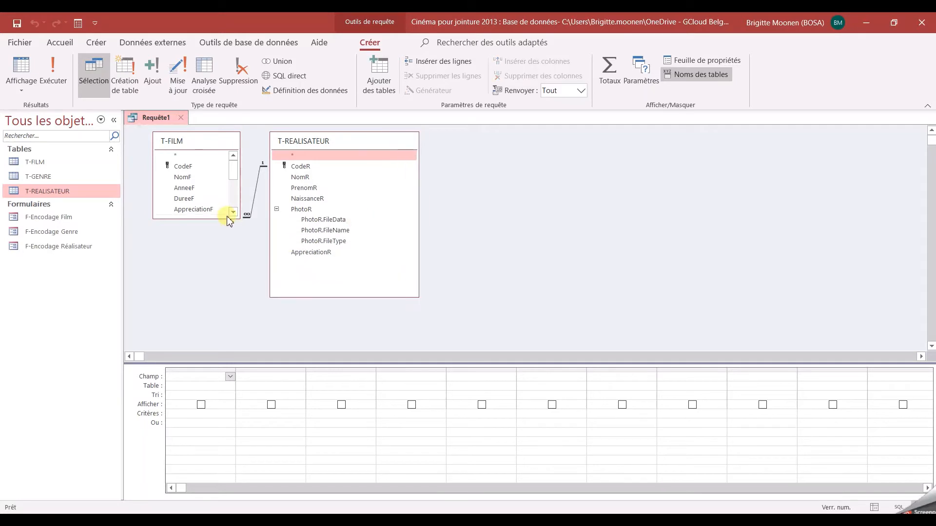
left_click_drag(229, 219, 238, 329)
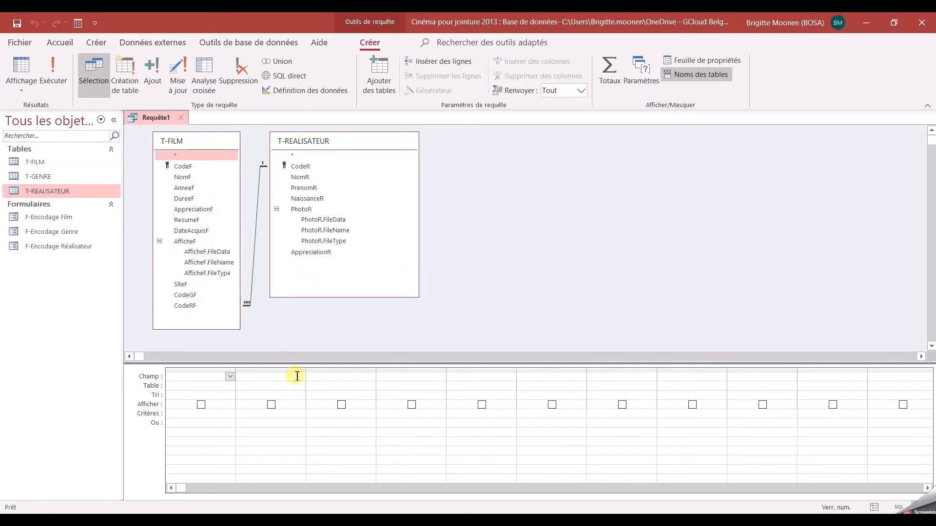
- Add the NomF field from T-FILM and the NomR and PrenomR fields from T-REALISATEUR to the query
double_click(185, 177)
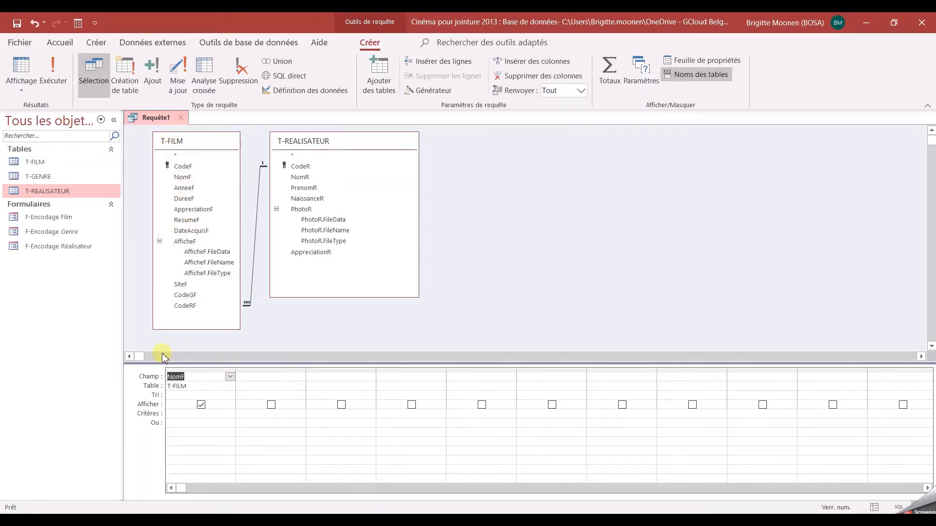
double_click(300, 177)
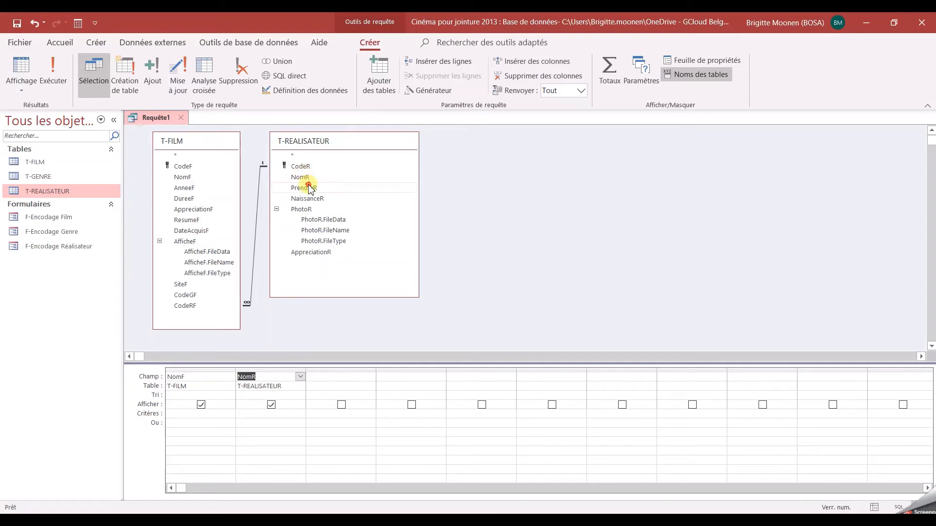
double_click(309, 188)
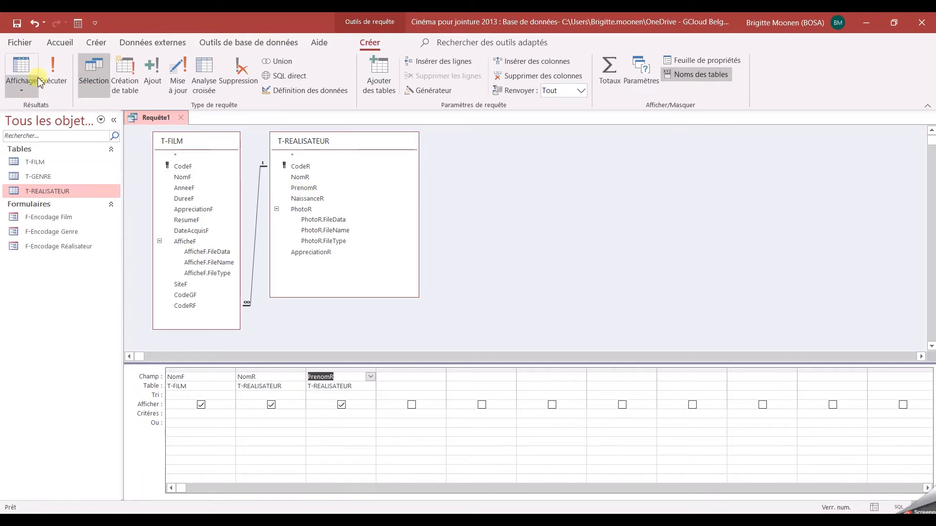
- Examine the query's results in datasheet view and return to the query design
left_click(21, 68)
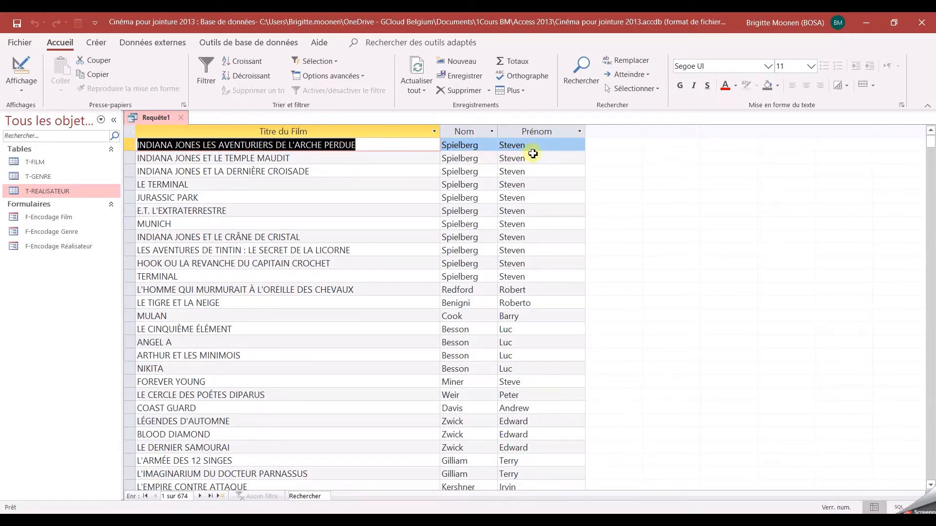
scroll(545, 353, "down", 7)
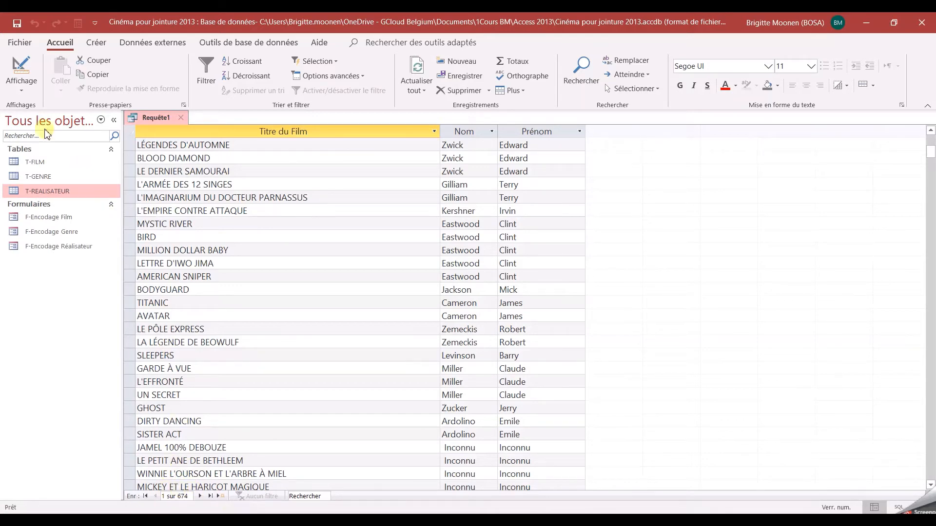
left_click(17, 73)
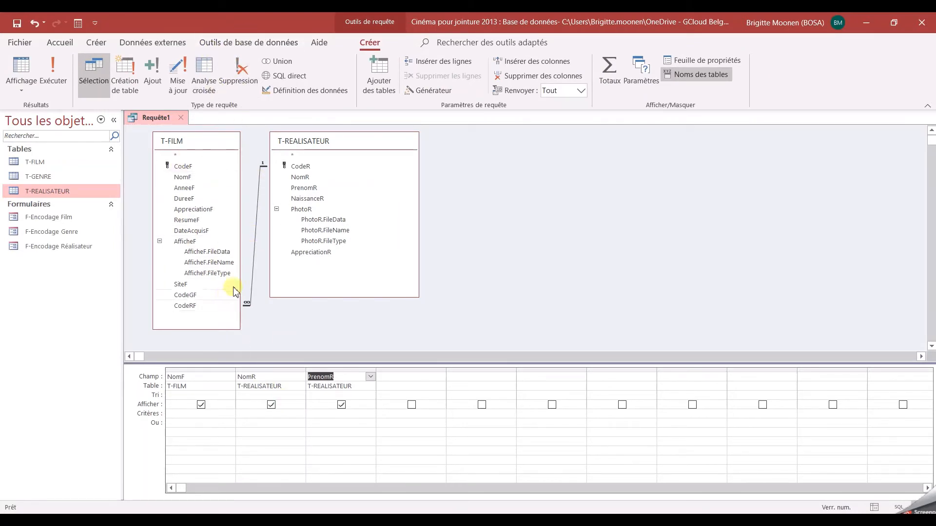
- Examine the three join options between T-REALISATEUR and T-FILM in the query's join properties, and close the properties
left_click(255, 232)
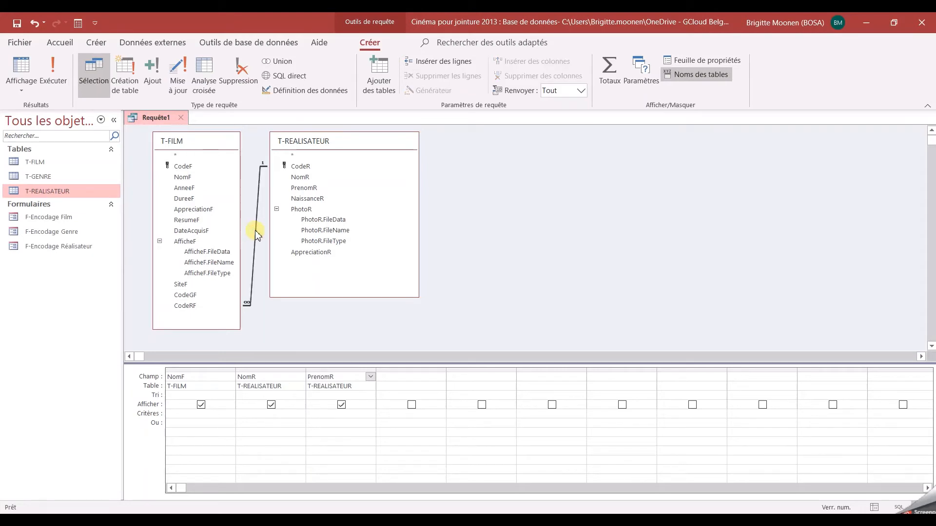
left_click(256, 231)
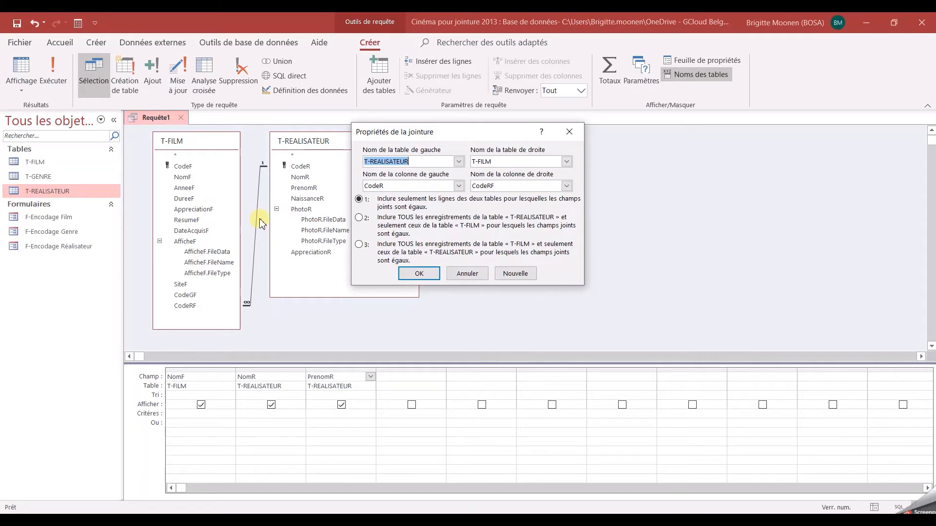
left_click_drag(425, 135, 562, 141)
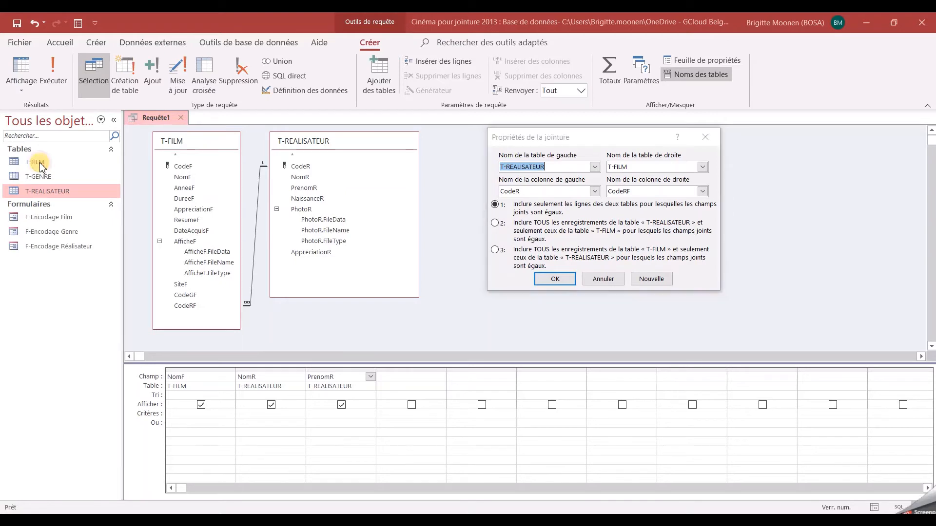
left_click(555, 279)
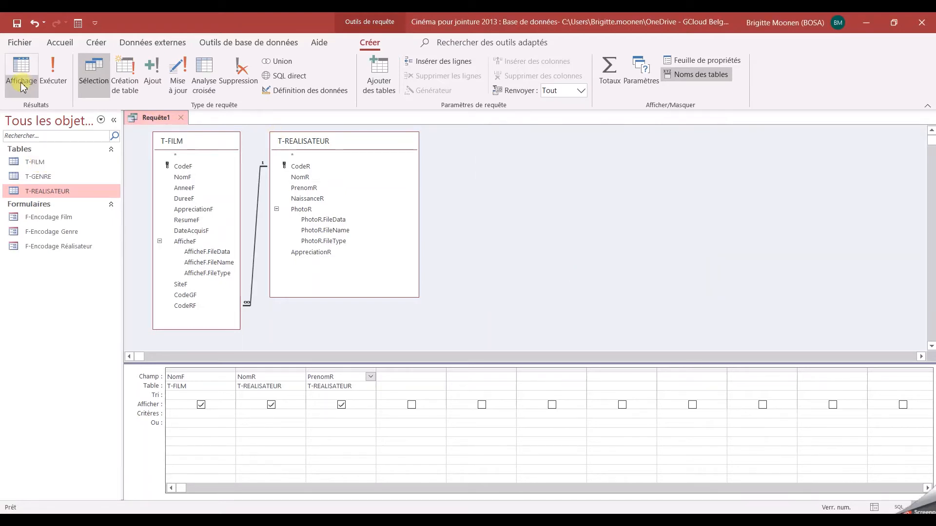
- Open the T-FILM table in design view, inspect its CodeRF link field, and close the table
left_click(27, 161)
double_click(27, 161)
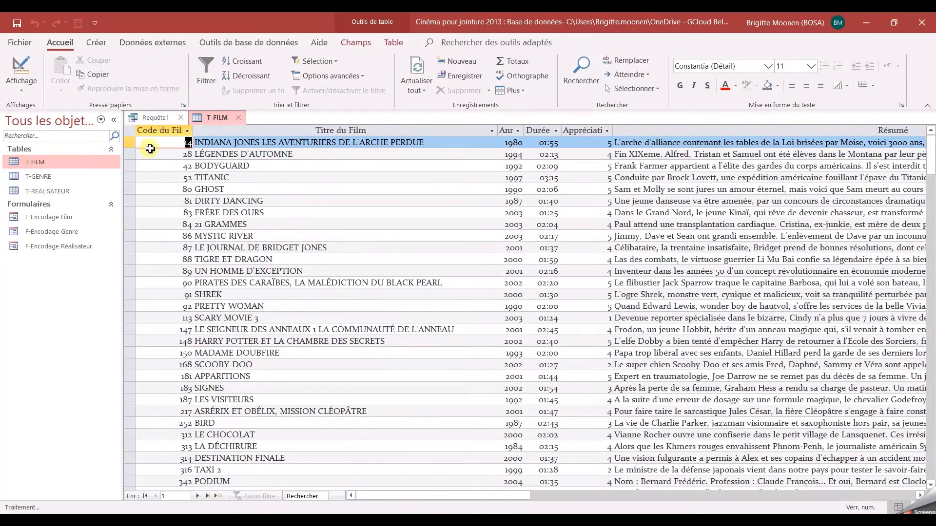
left_click(20, 66)
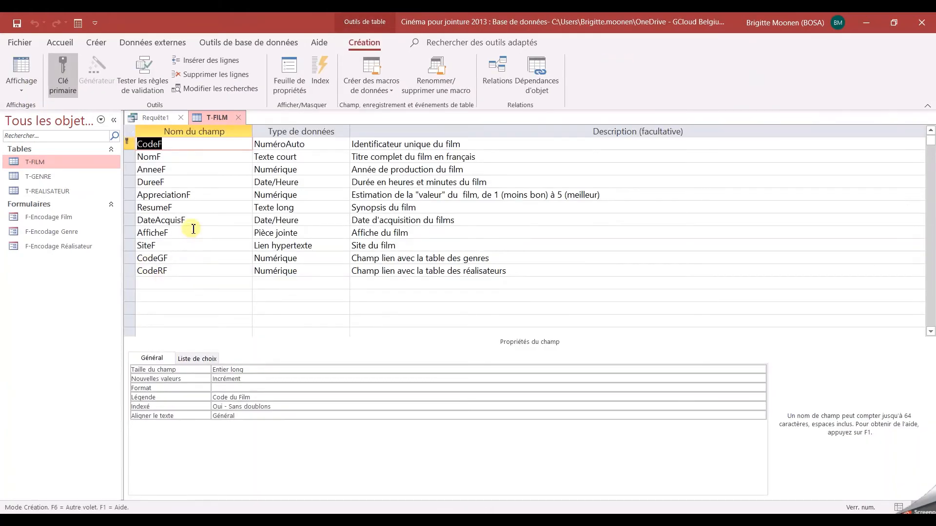
left_click(174, 274)
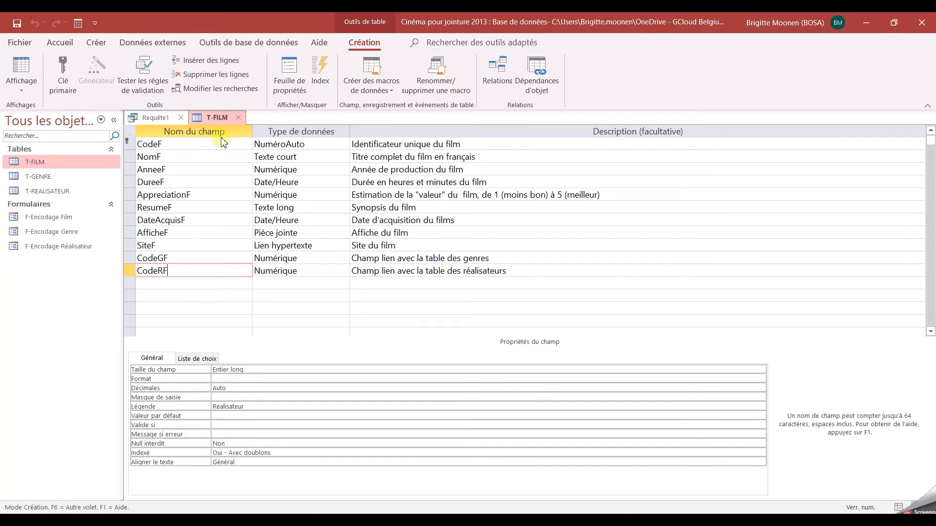
left_click(239, 116)
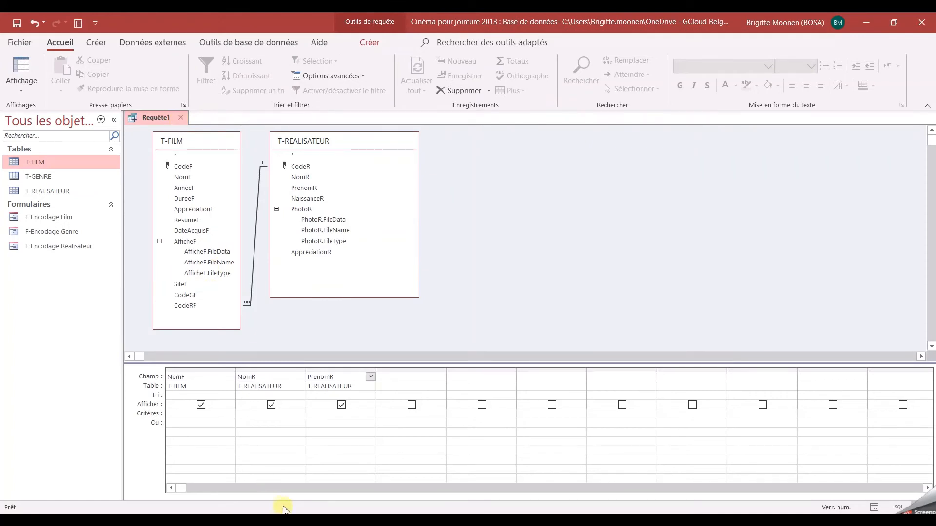
- Recheck the query's datasheet and set its join to option 3, including all T-FILM records and only the matching T-REALISATEUR records
left_click(18, 72)
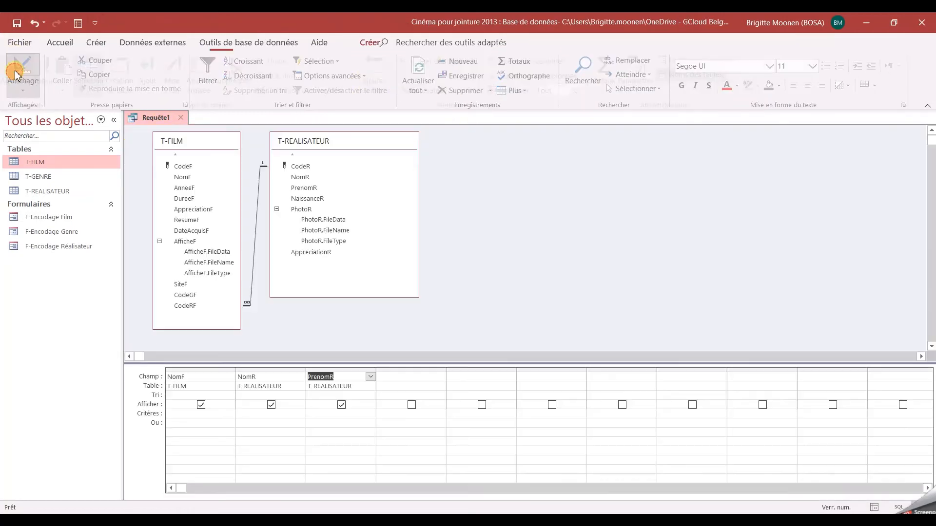
left_click(21, 68)
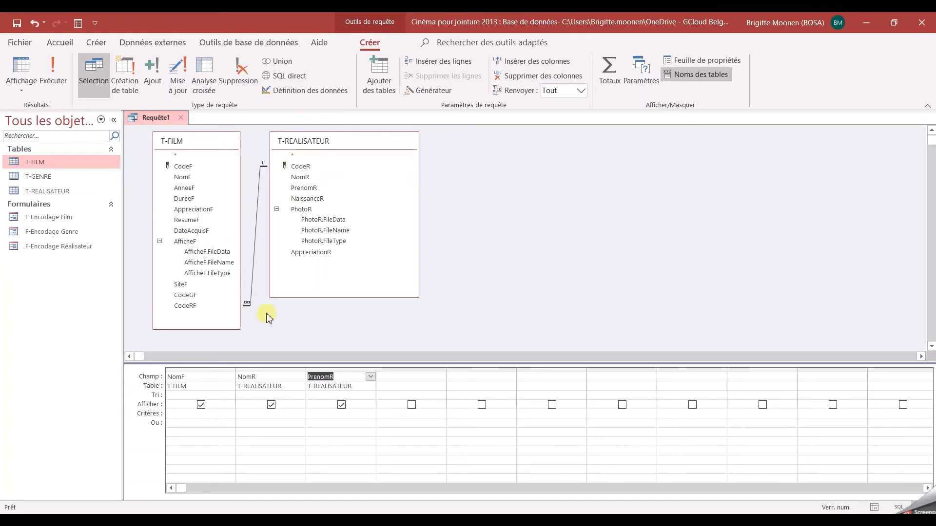
double_click(257, 205)
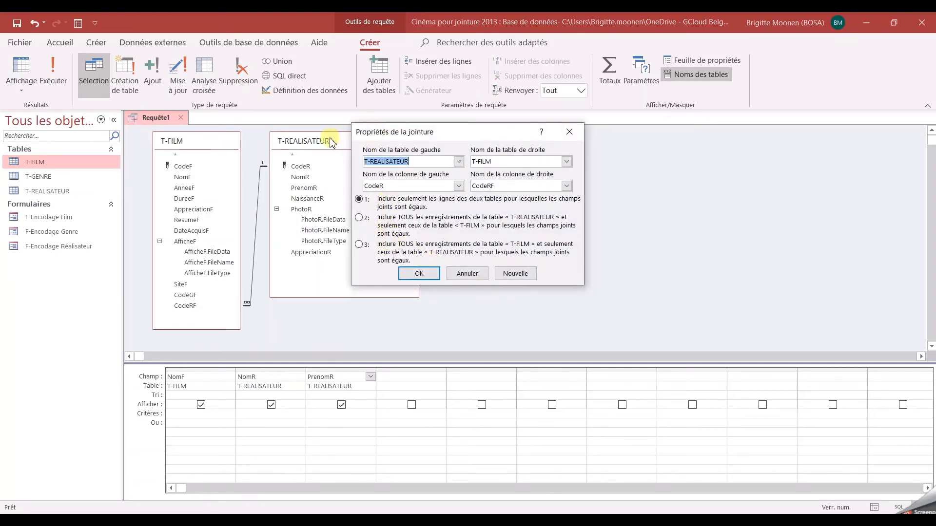
left_click(360, 247)
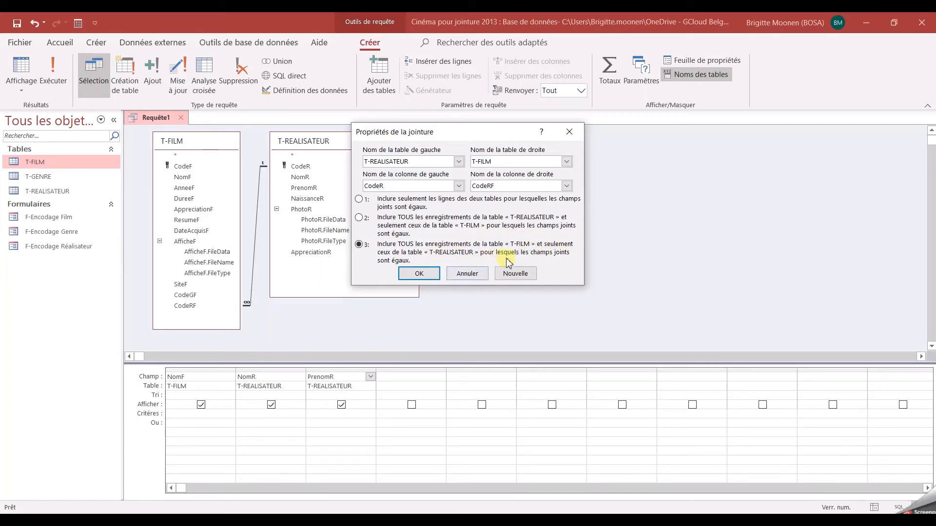
left_click(419, 274)
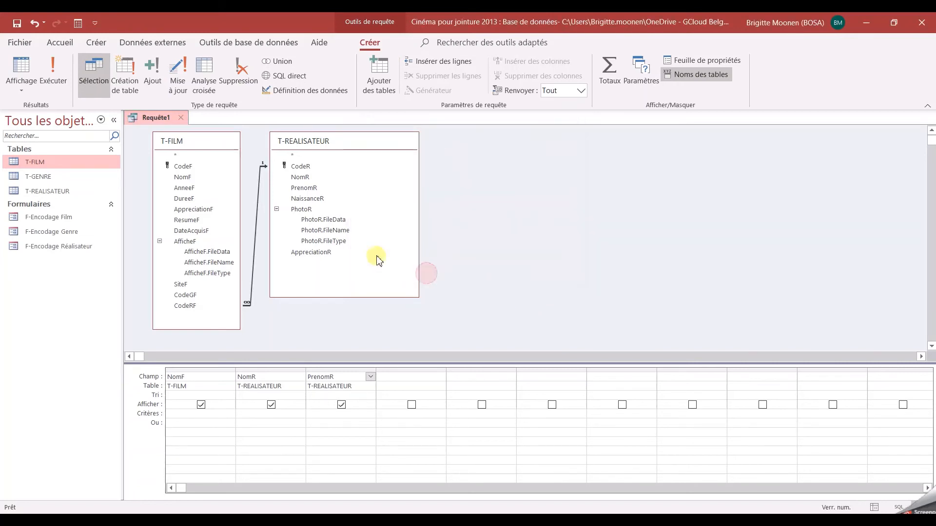
- Examine in datasheet view which films are listed without a director under the all-films join, and return to the query design
left_click(20, 65)
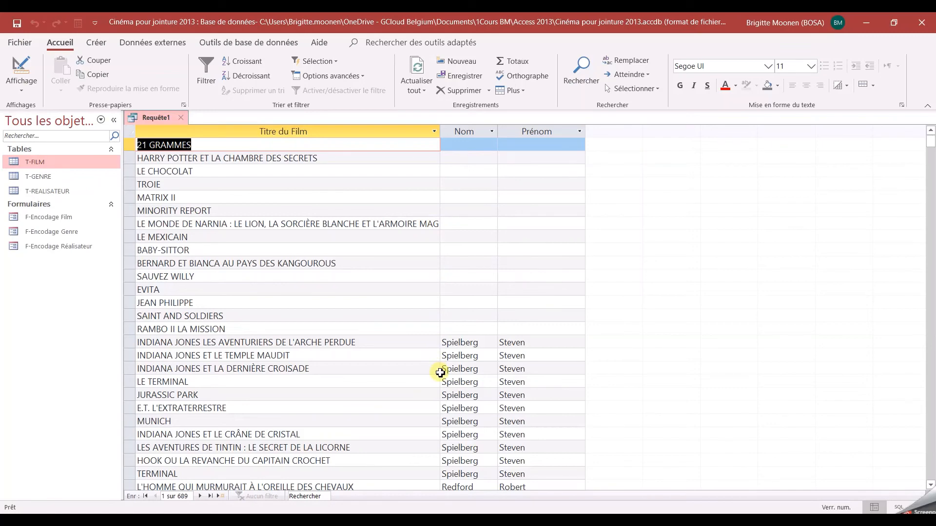
scroll(440, 372, "down", 1)
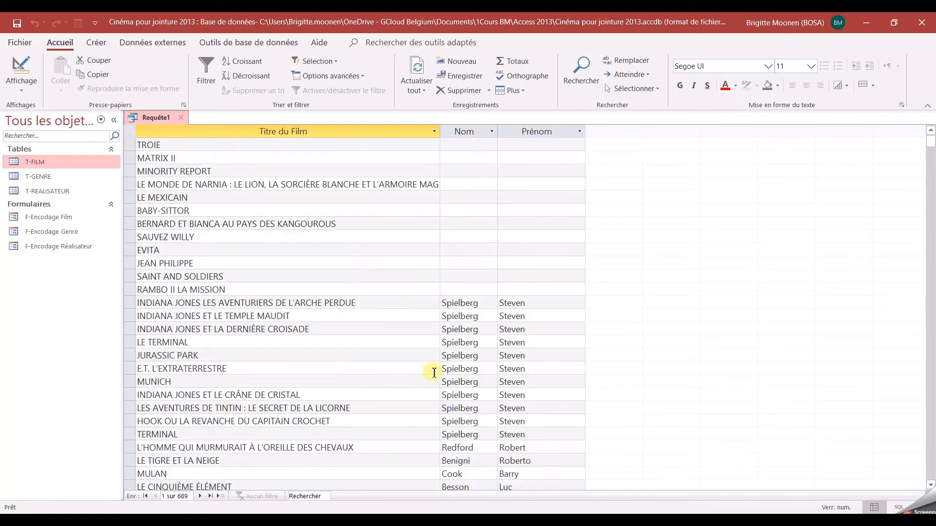
scroll(434, 373, "down", 15)
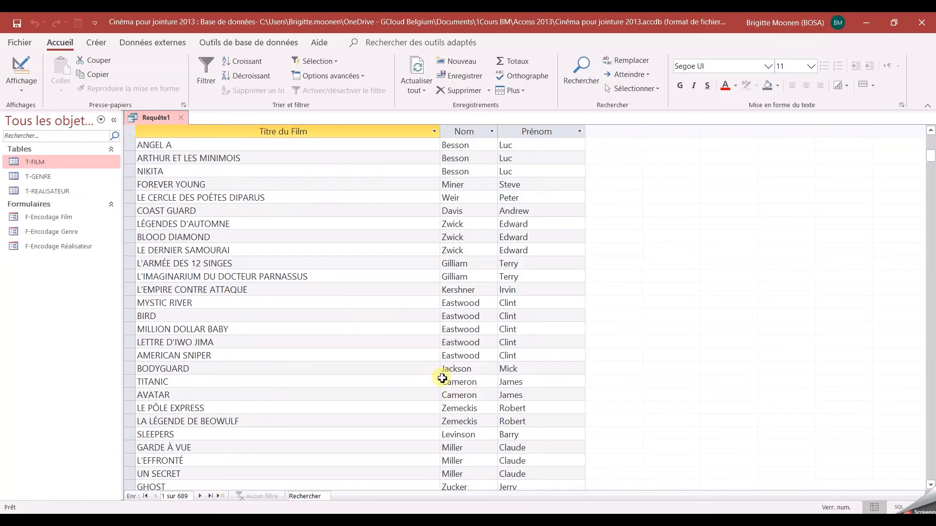
scroll(415, 368, "down", 7)
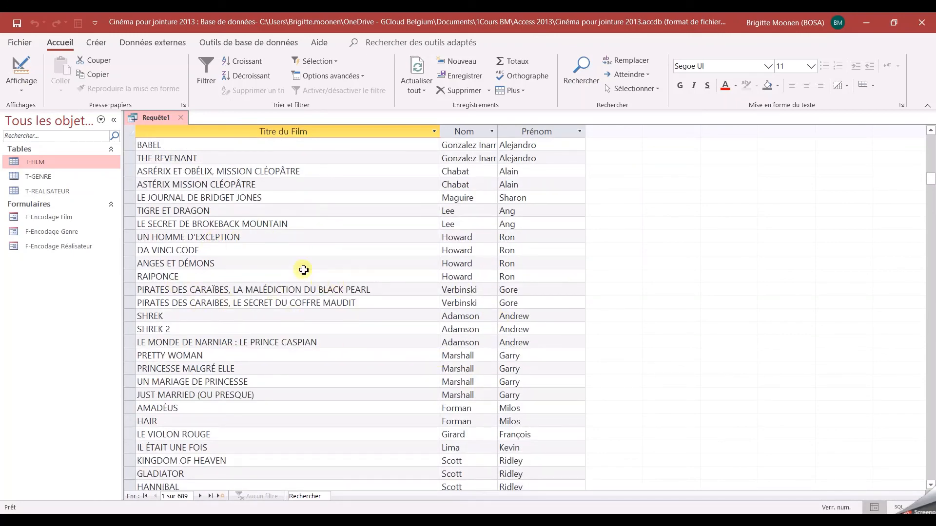
left_click(15, 66)
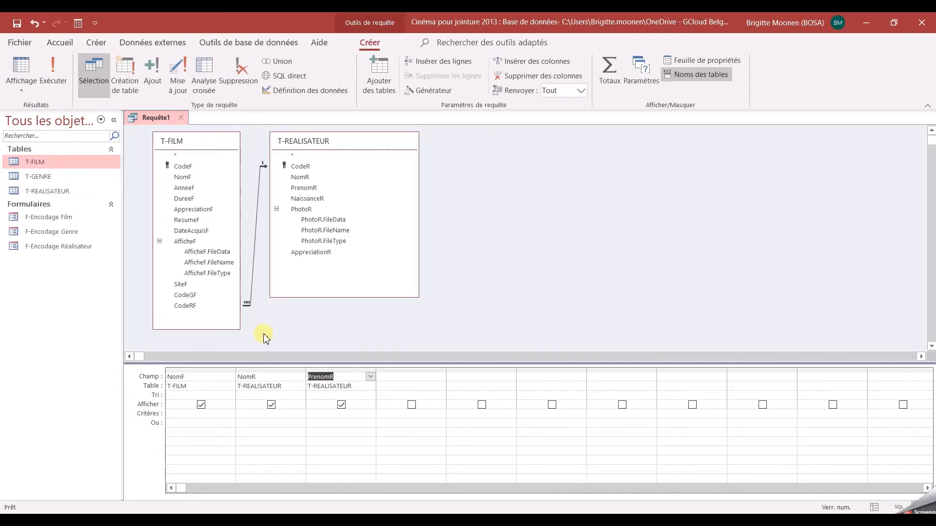
- Set the query's join to option 2, including all T-REALISATEUR records and only the matching T-FILM records
double_click(257, 221)
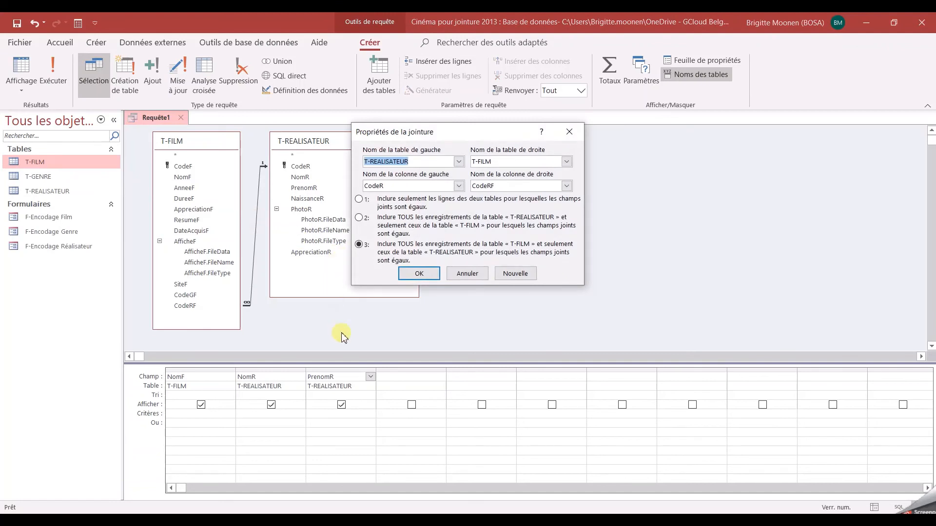
left_click(359, 217)
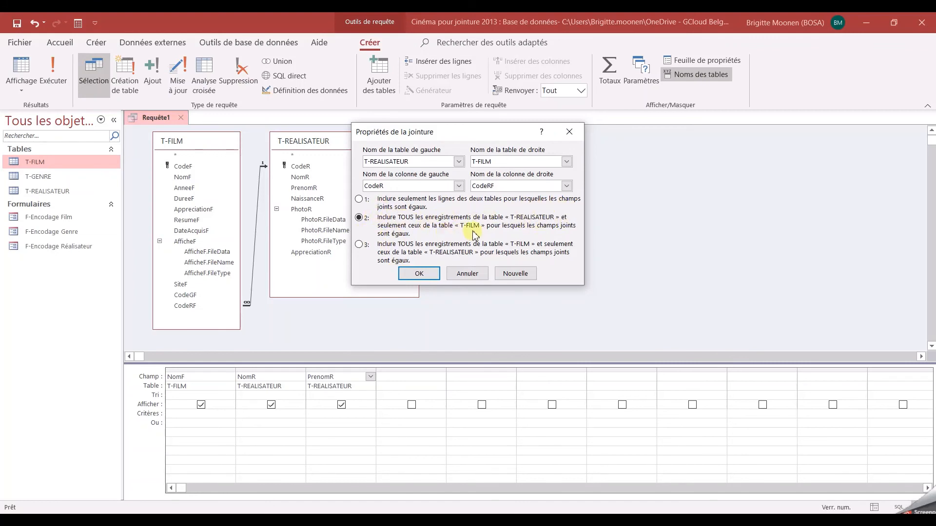
left_click(420, 274)
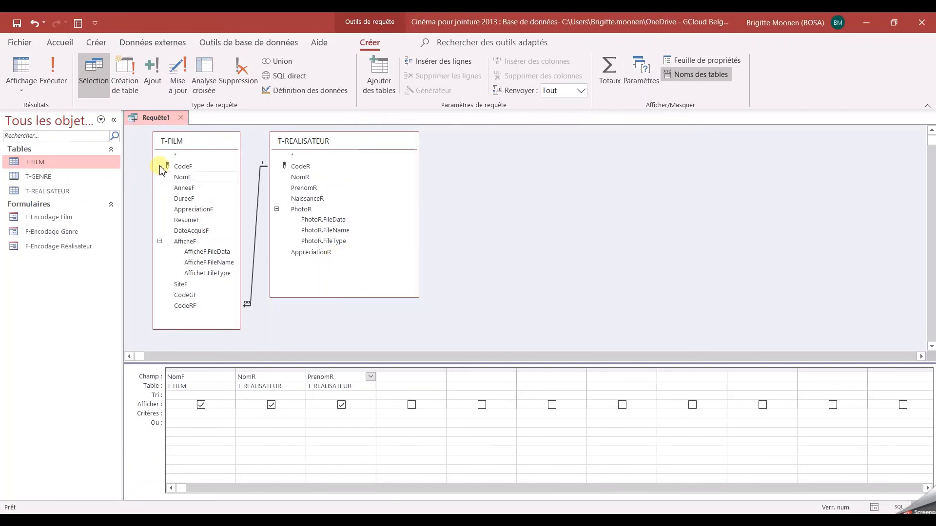
- Examine in datasheet view which directors are listed without a film title under the all-directors join
left_click(28, 77)
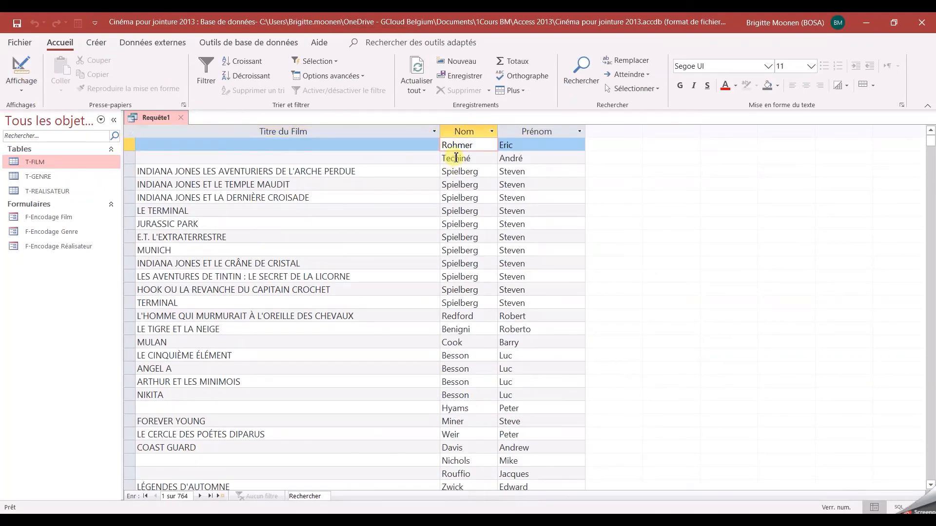
left_click(453, 157)
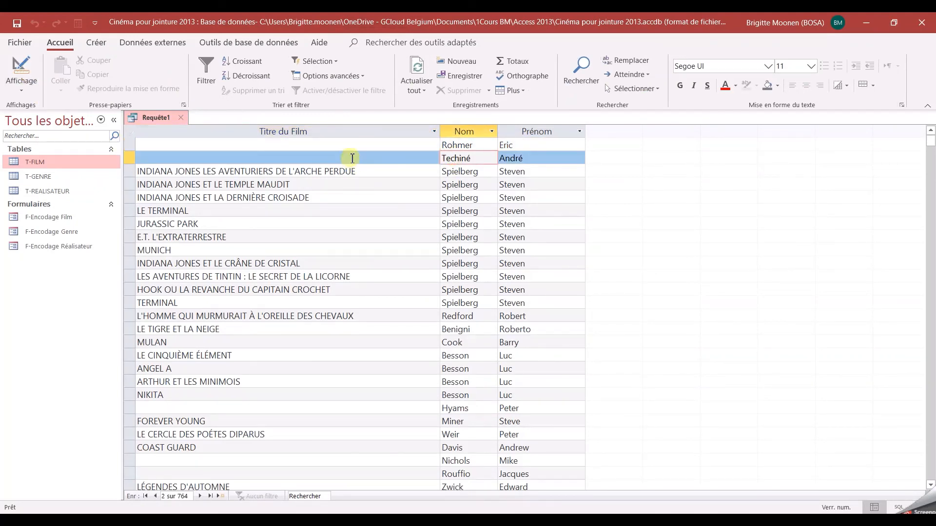
scroll(317, 209, "down", 3)
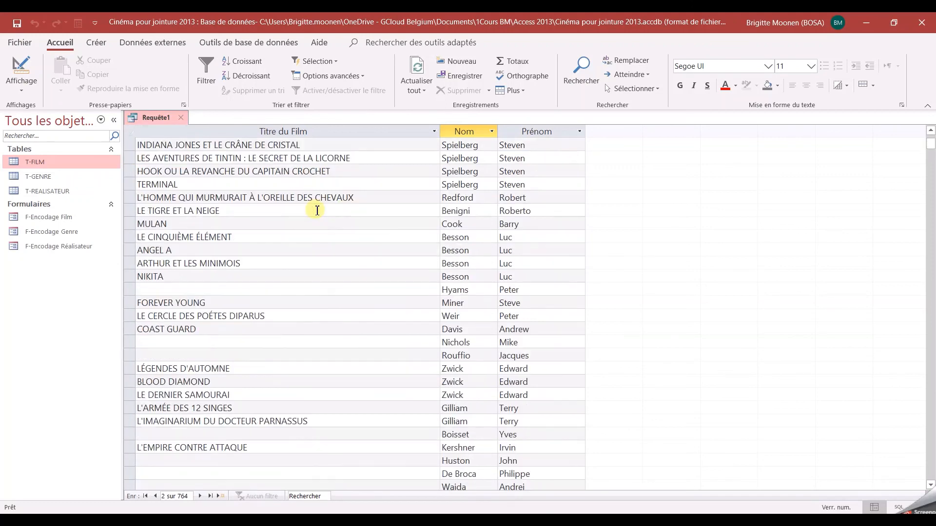
left_click(225, 291)
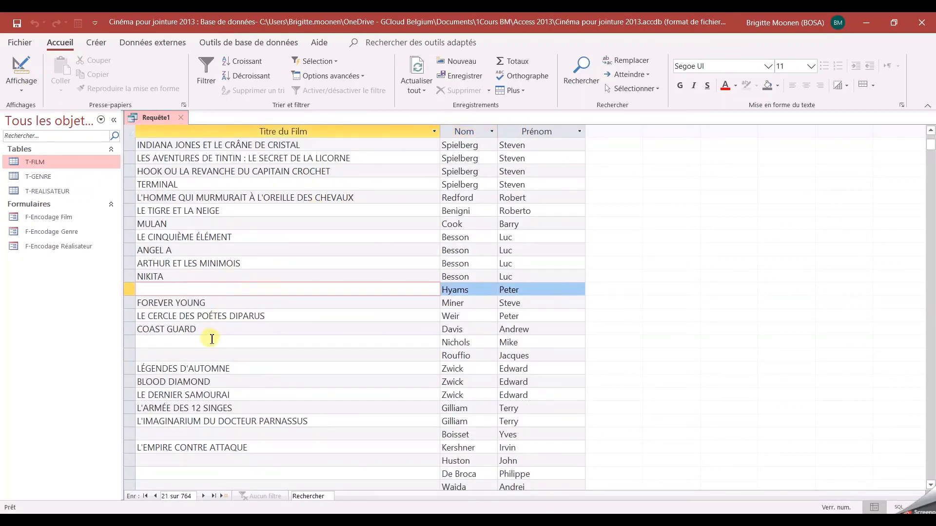
left_click(213, 341)
scroll(239, 343, "down", 1)
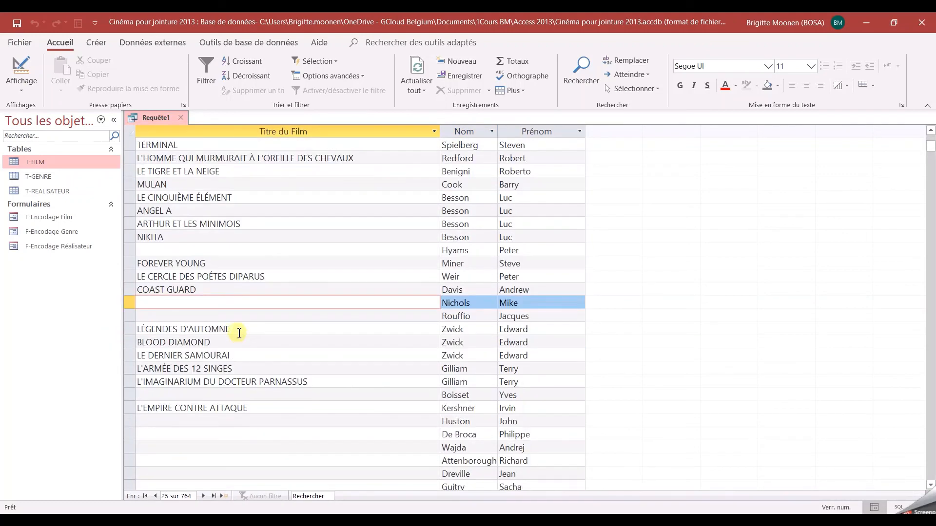
left_click(235, 320)
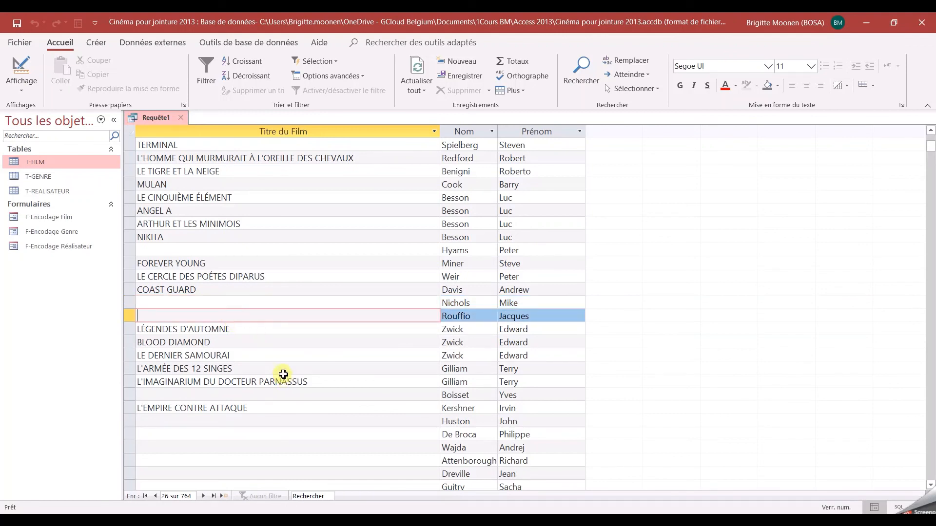